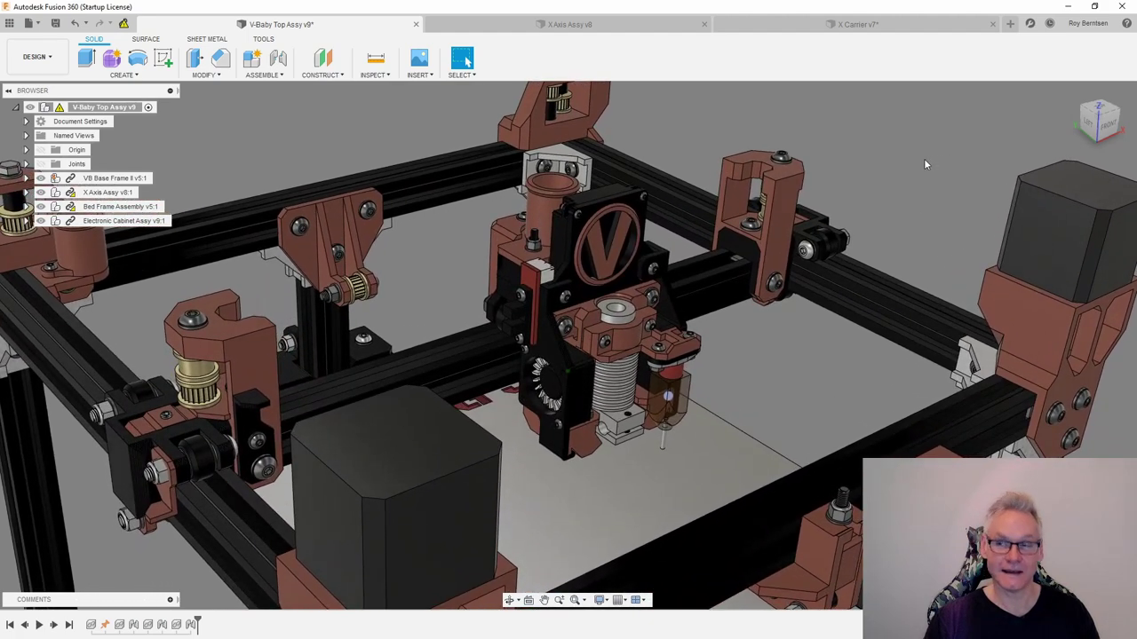
# Switch to the X Axis Assy document and view the exploded X Carrier model in the Animation workspace
pyautogui.click(648, 24)
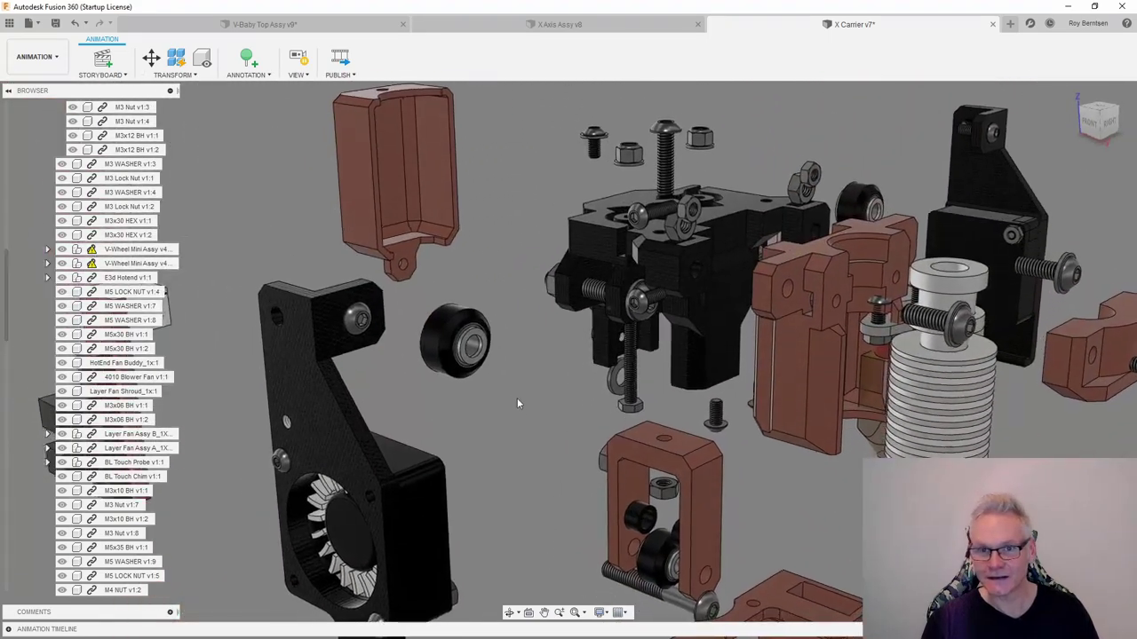
pyautogui.keyDown('shift'); pyautogui.moveTo(517, 398); pyautogui.dragTo(574, 426, button='middle'); pyautogui.keyUp('shift')
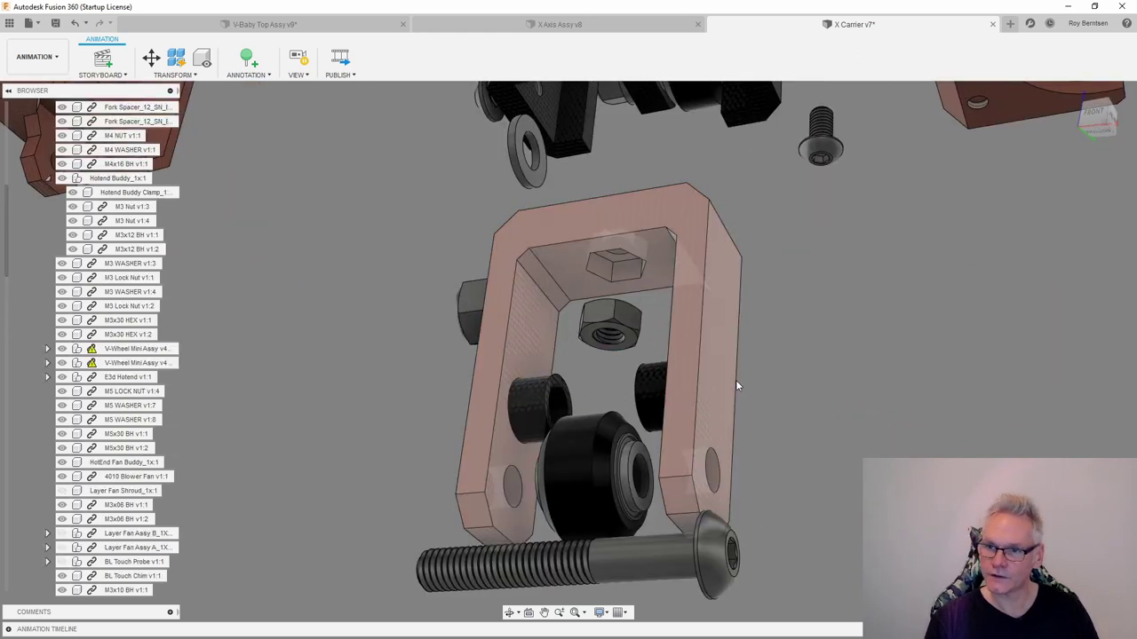
# Restore the M4 nut and the U-shaped wheel bracket below the carrier to their home positions
pyautogui.click(611, 330)
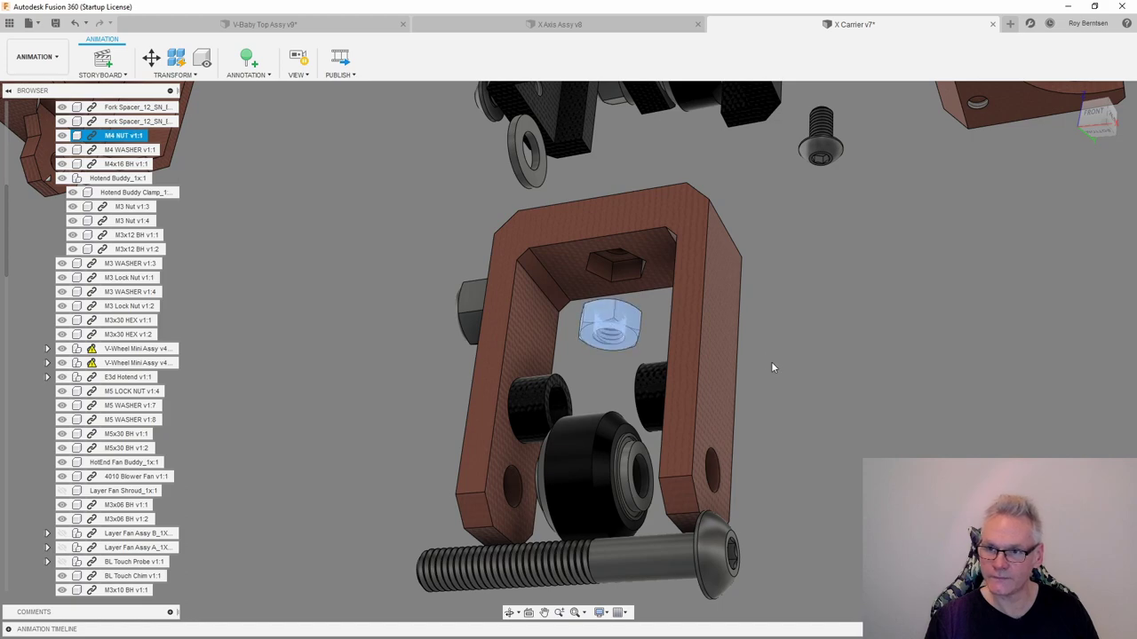
pyautogui.keyDown('shift'); pyautogui.moveTo(773, 366); pyautogui.dragTo(921, 399, button='middle'); pyautogui.keyUp('shift')
pyautogui.scroll(5, 799, 325)
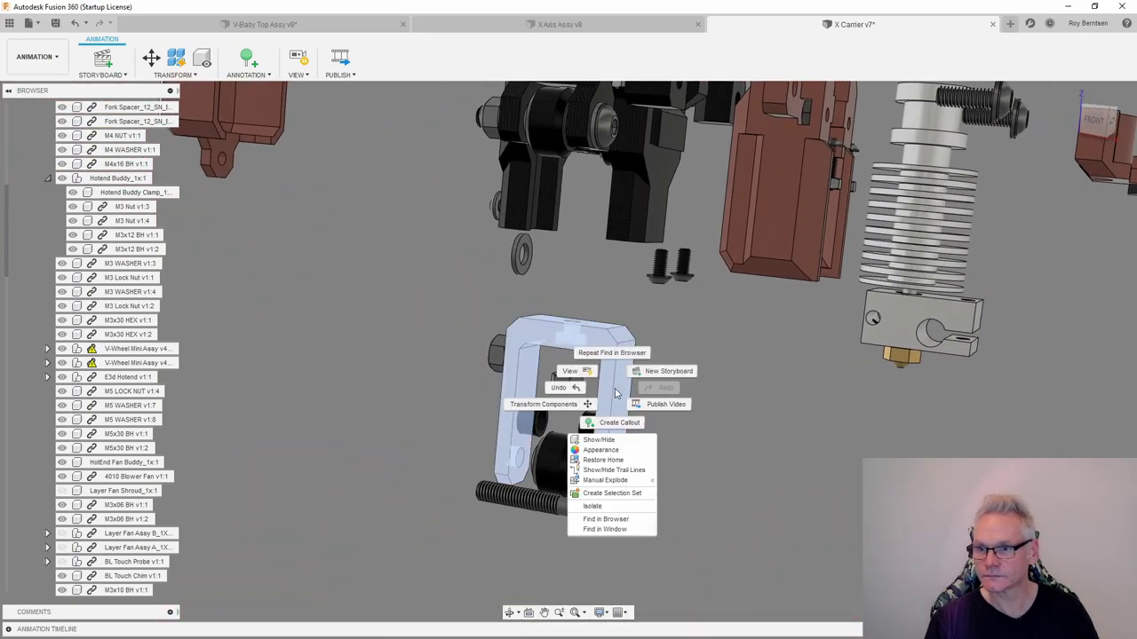
pyautogui.click(626, 460)
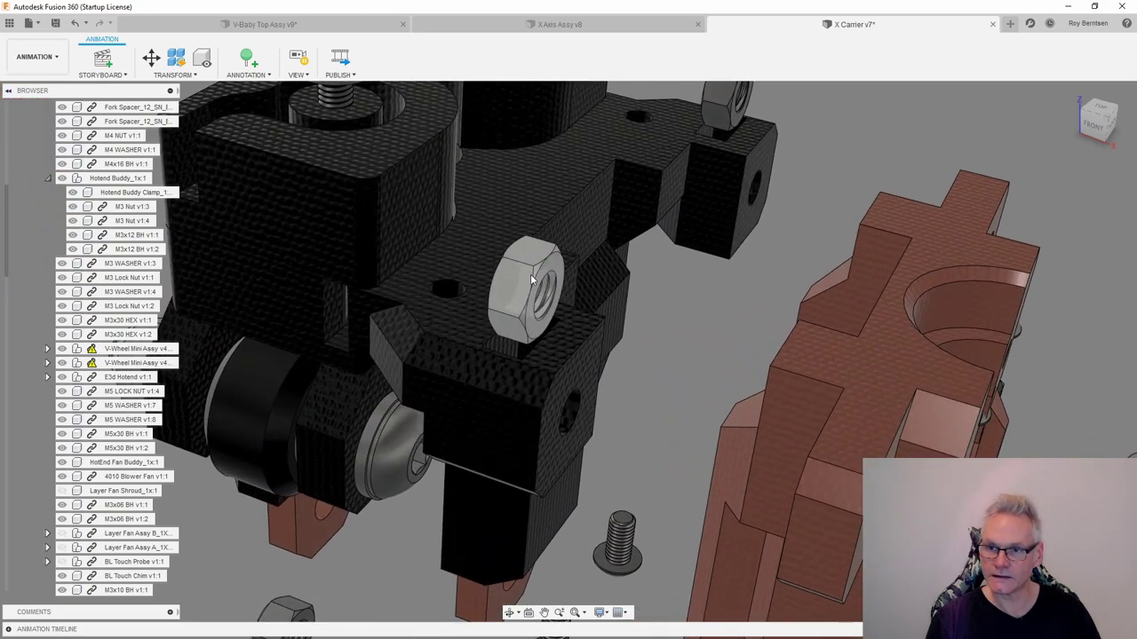
# Restore the two hex nuts above the black carrier's front pockets to their home positions
pyautogui.click(531, 280)
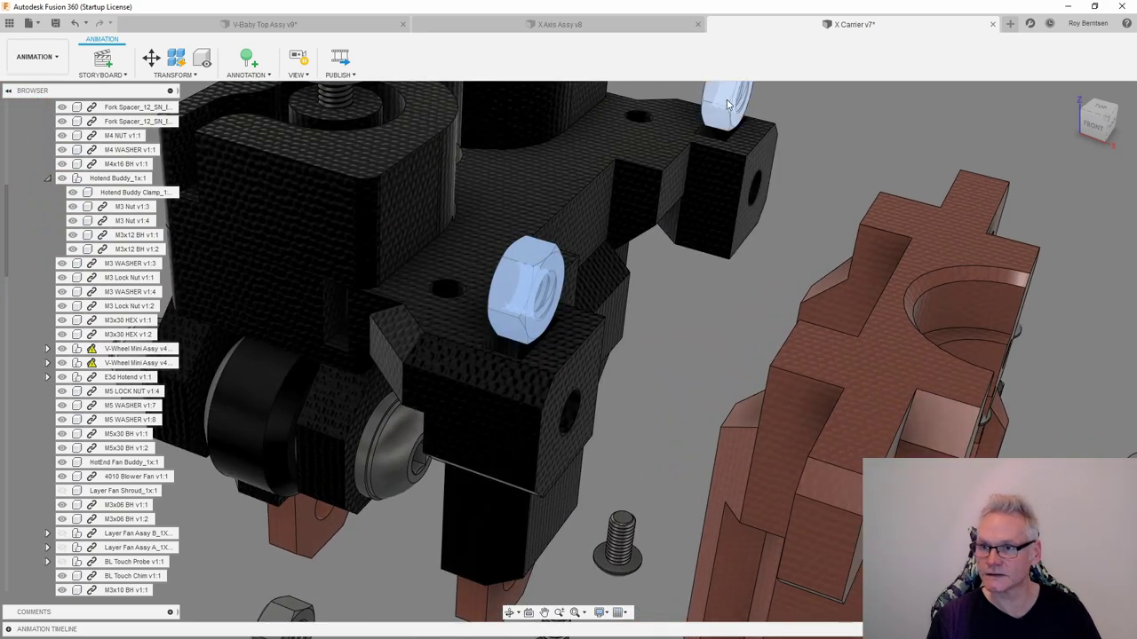
pyautogui.click(726, 171)
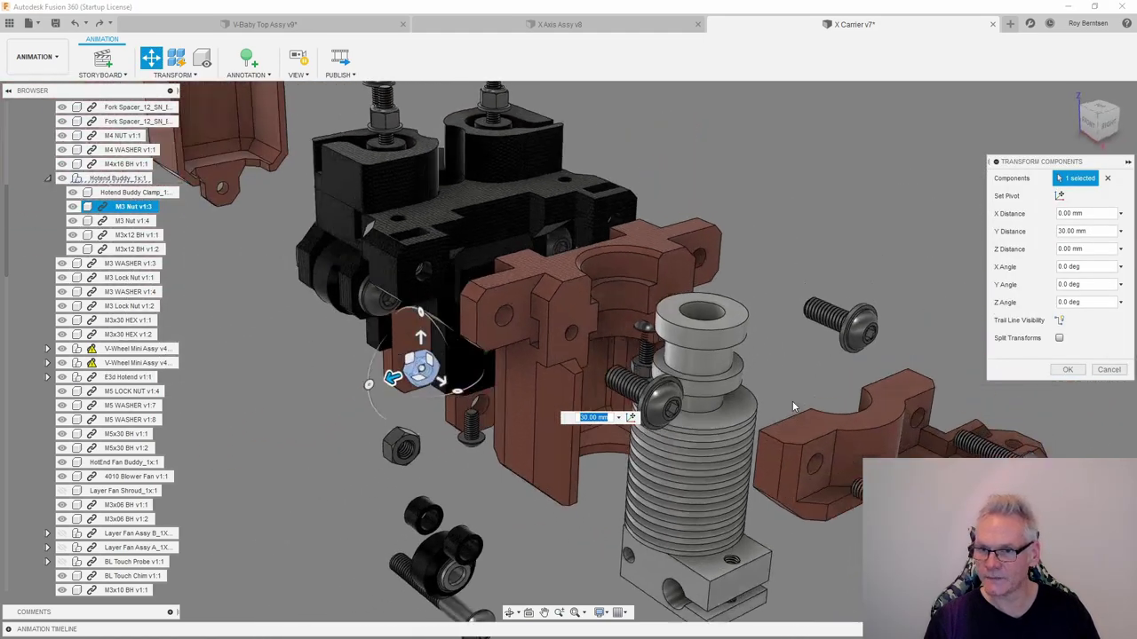
# Try moving M3 Nut v1:3 by 30 mm along Y and examine how both M3 nuts sit in the hotend clamp
pyautogui.click(1117, 370)
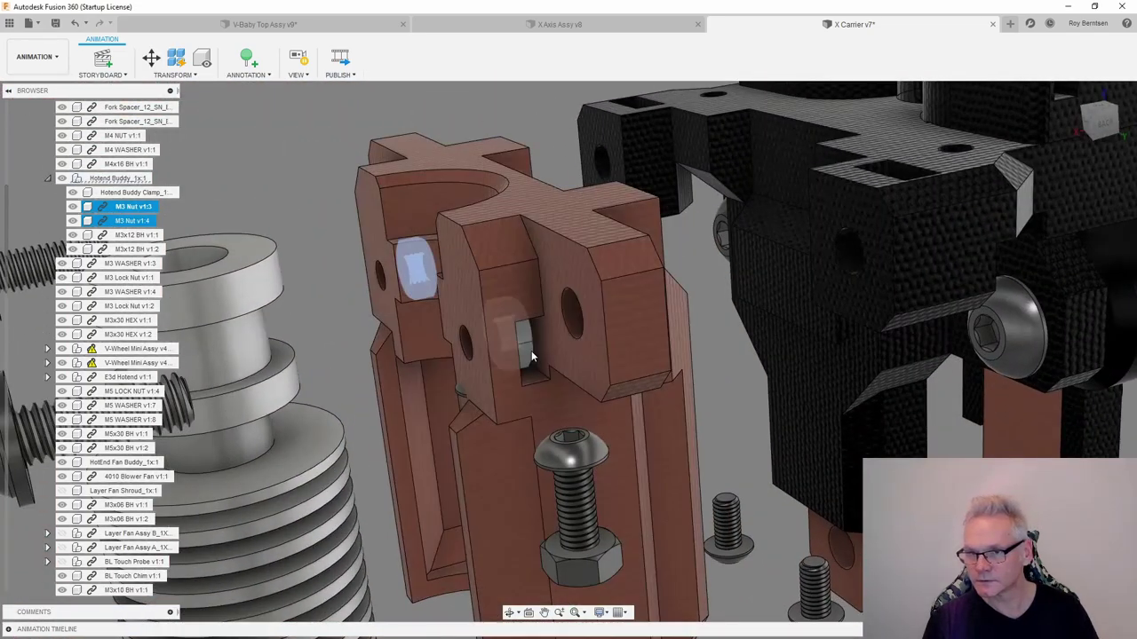
pyautogui.click(527, 352)
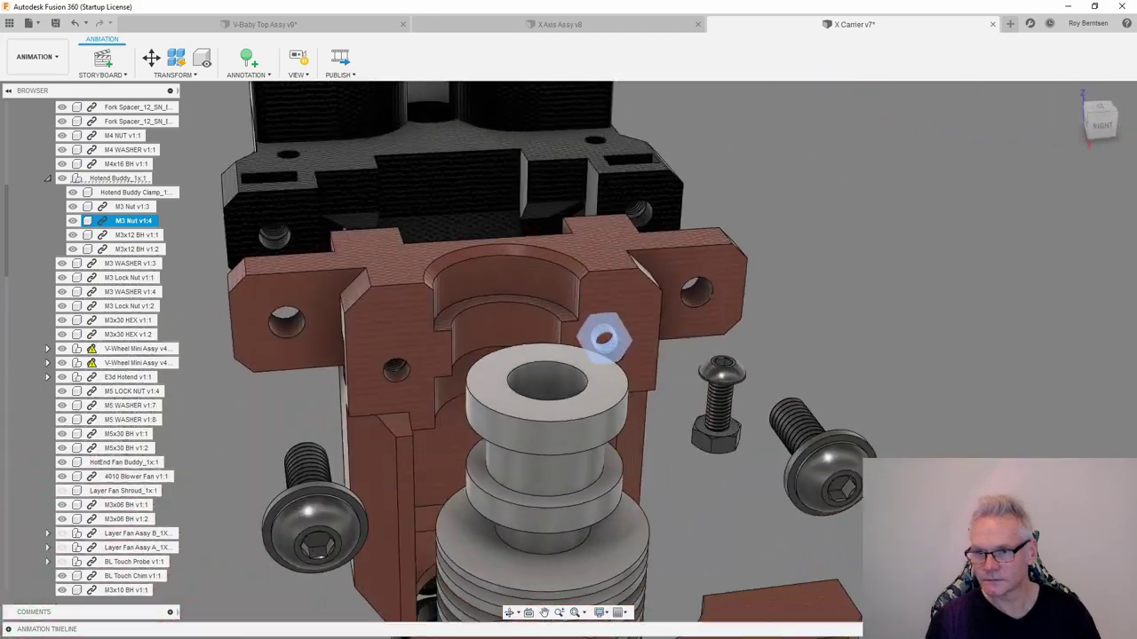
pyautogui.keyDown('shift'); pyautogui.moveTo(800, 444); pyautogui.dragTo(785, 260, button='middle'); pyautogui.keyUp('shift')
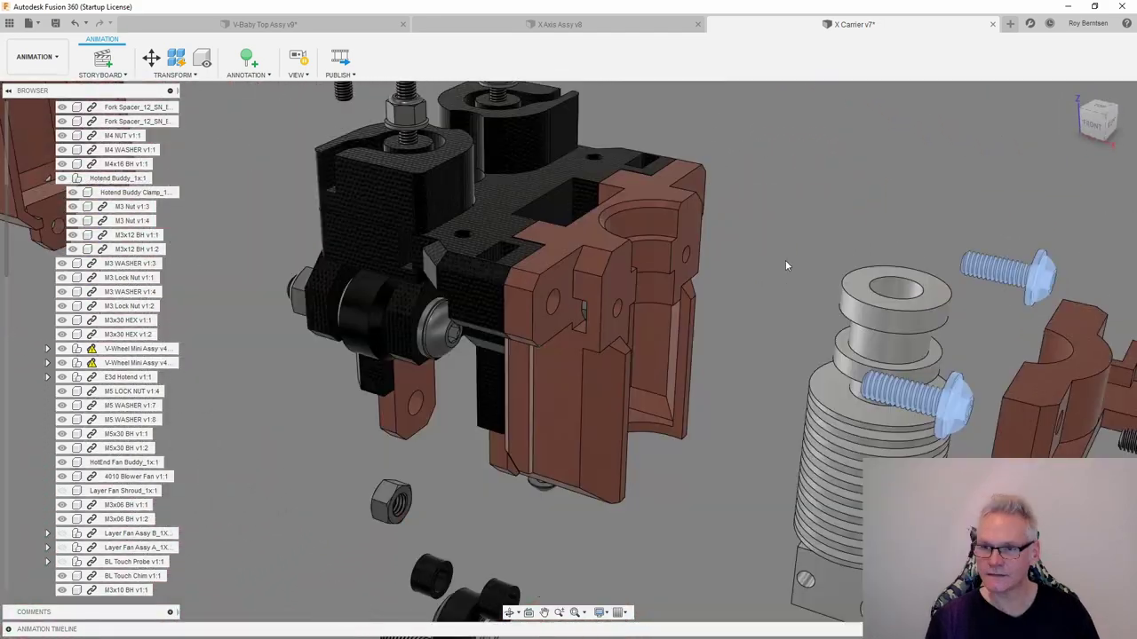
# Restore the two M4x12 screws with washers through the hotend clamp and inspect how they seat in the carrier's nuts
pyautogui.click(688, 301)
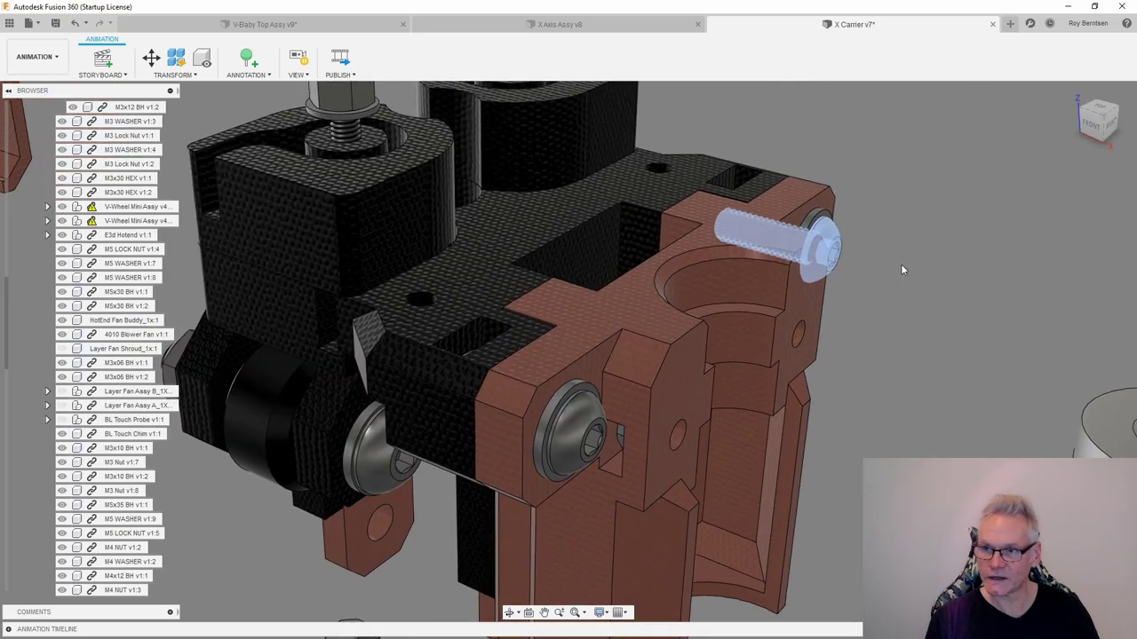
pyautogui.keyDown('shift'); pyautogui.moveTo(900, 264); pyautogui.dragTo(675, 382, button='middle'); pyautogui.keyUp('shift')
pyautogui.click(465, 378)
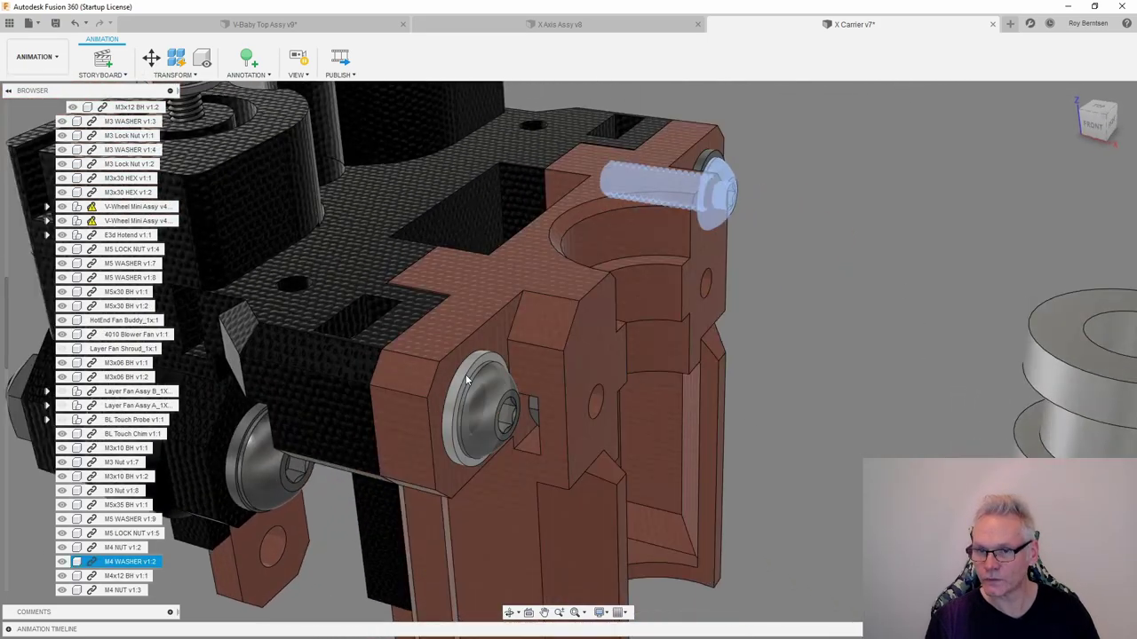
pyautogui.keyDown('shift'); pyautogui.moveTo(835, 298); pyautogui.dragTo(1092, 193, button='middle'); pyautogui.keyUp('shift')
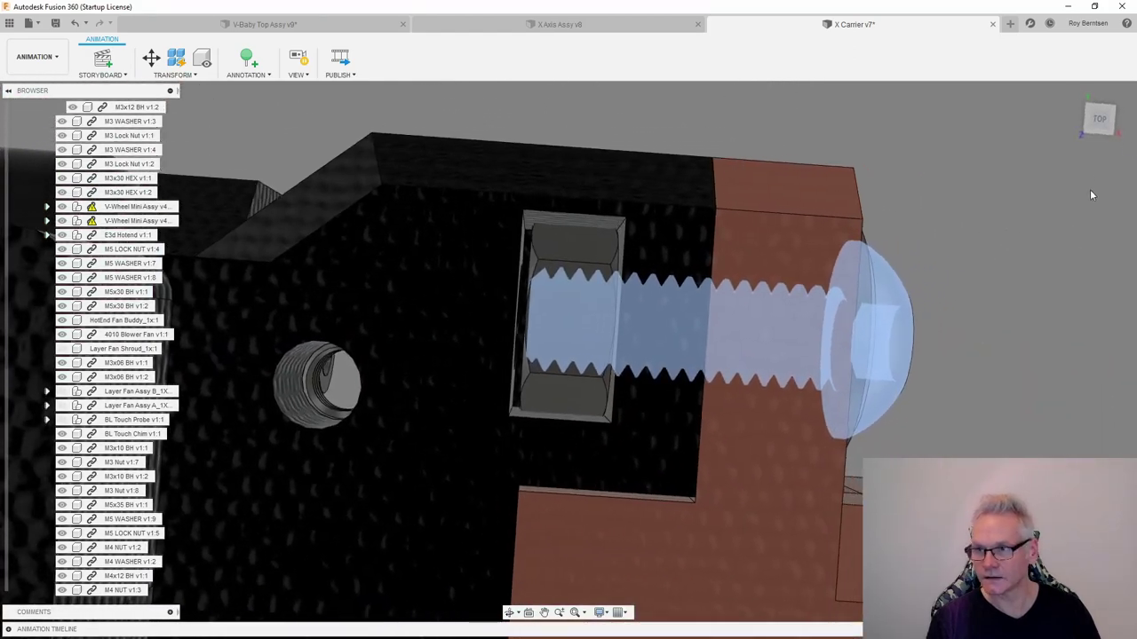
pyautogui.click(1101, 126)
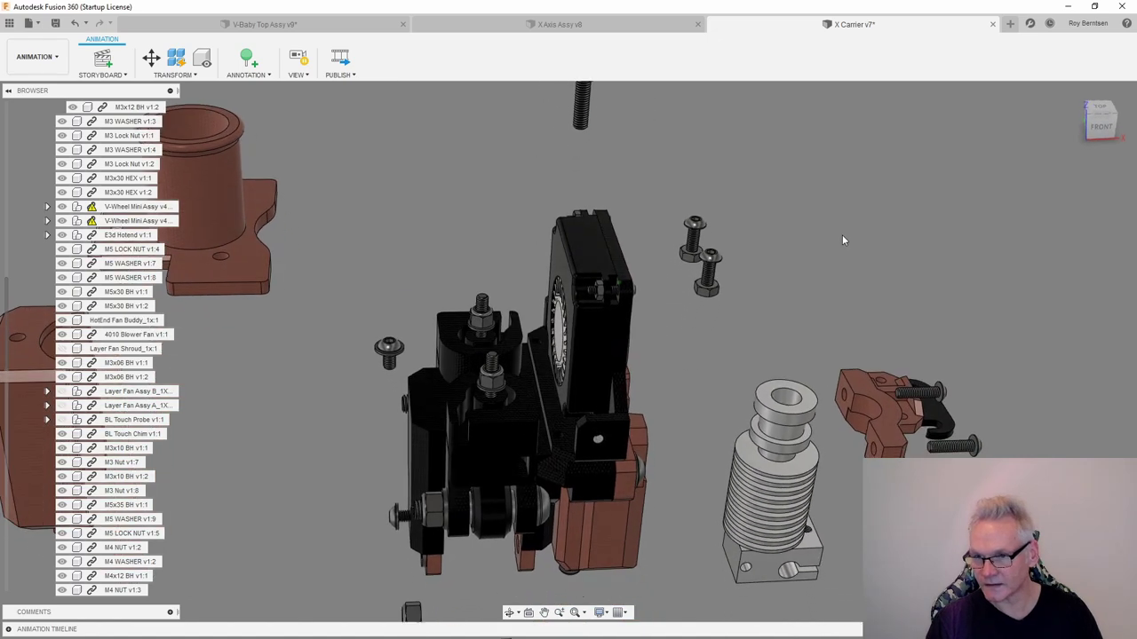
# Restore the two M3x12 screws with their M3 washers and the Cable Loom Junction to their home positions
pyautogui.keyDown('ctrl'); pyautogui.click(627, 184); pyautogui.keyUp('ctrl')
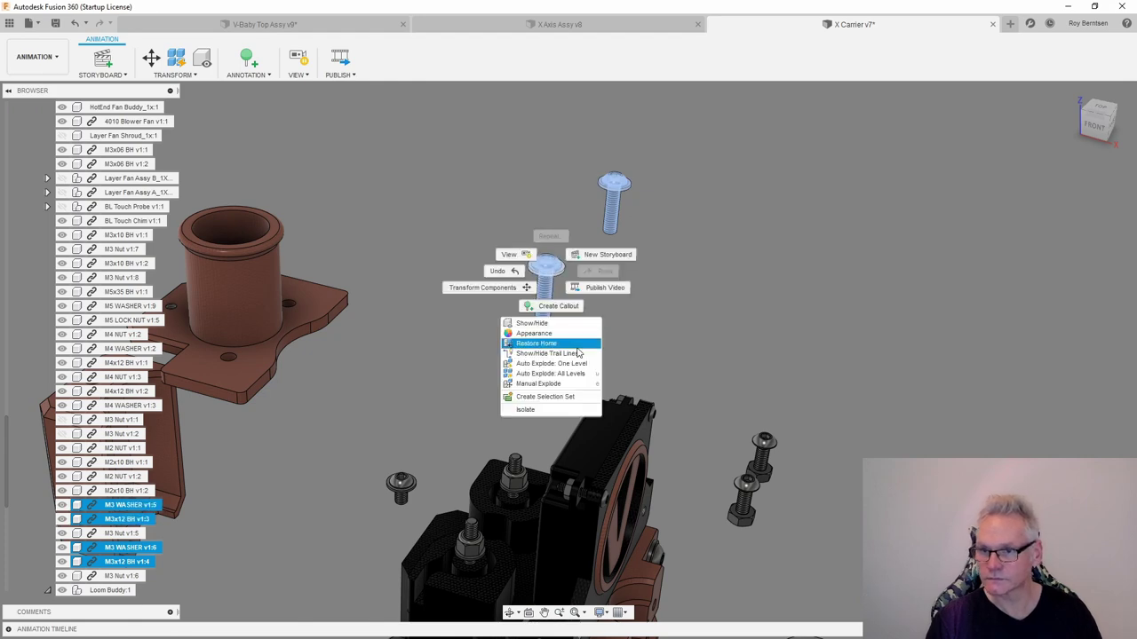
pyautogui.click(573, 345)
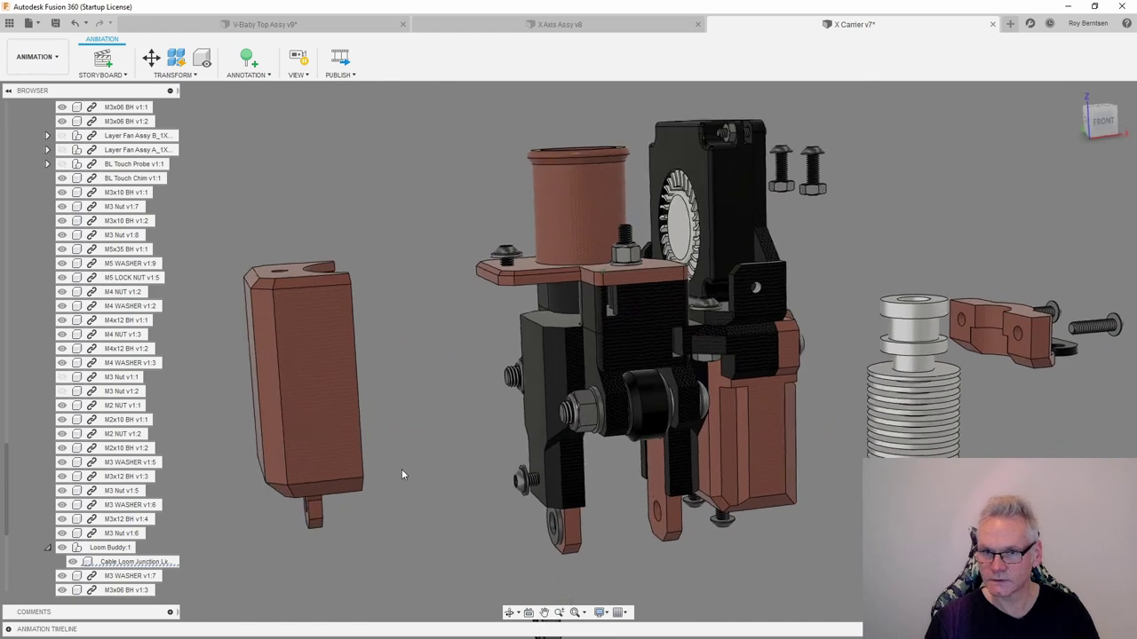
pyautogui.rightClick(159, 563)
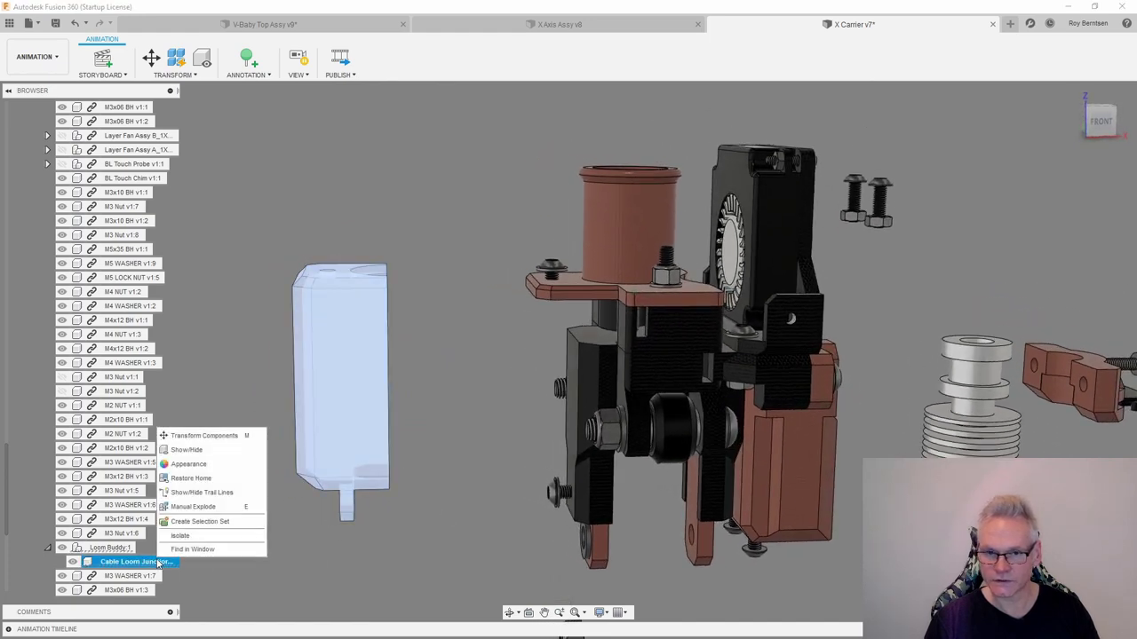
pyautogui.click(192, 480)
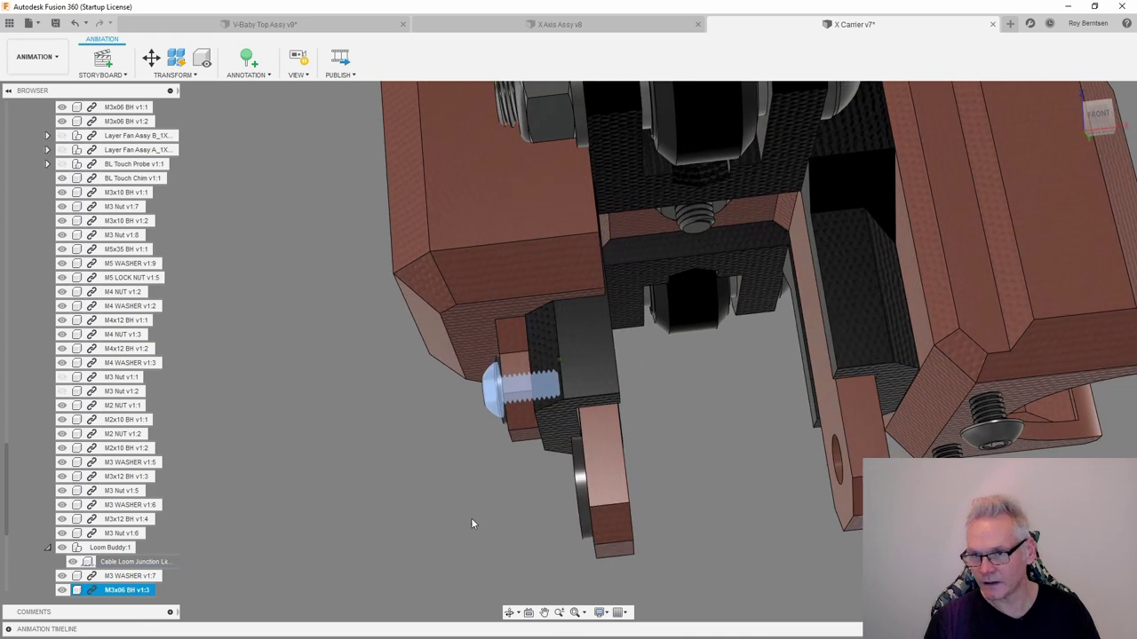
# Inspect the M3x06 screw and M3 washer below the Cable Loom Junction, and the screw and washer on top of it
pyautogui.click(395, 544)
pyautogui.click(420, 484)
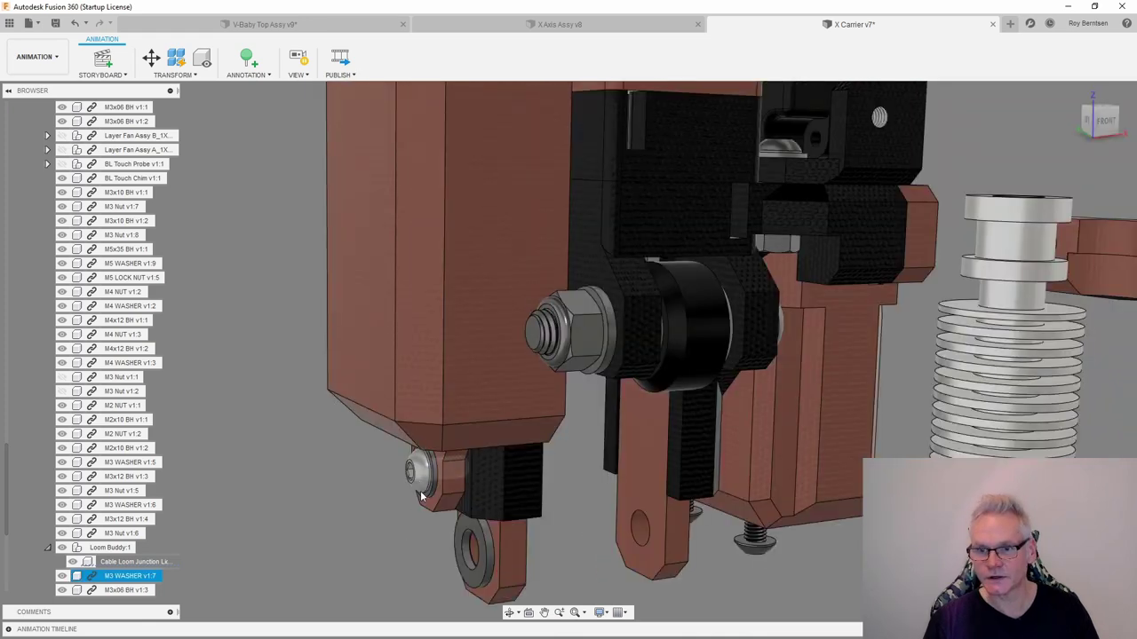
pyautogui.keyDown('ctrl'); pyautogui.click(423, 478); pyautogui.keyUp('ctrl')
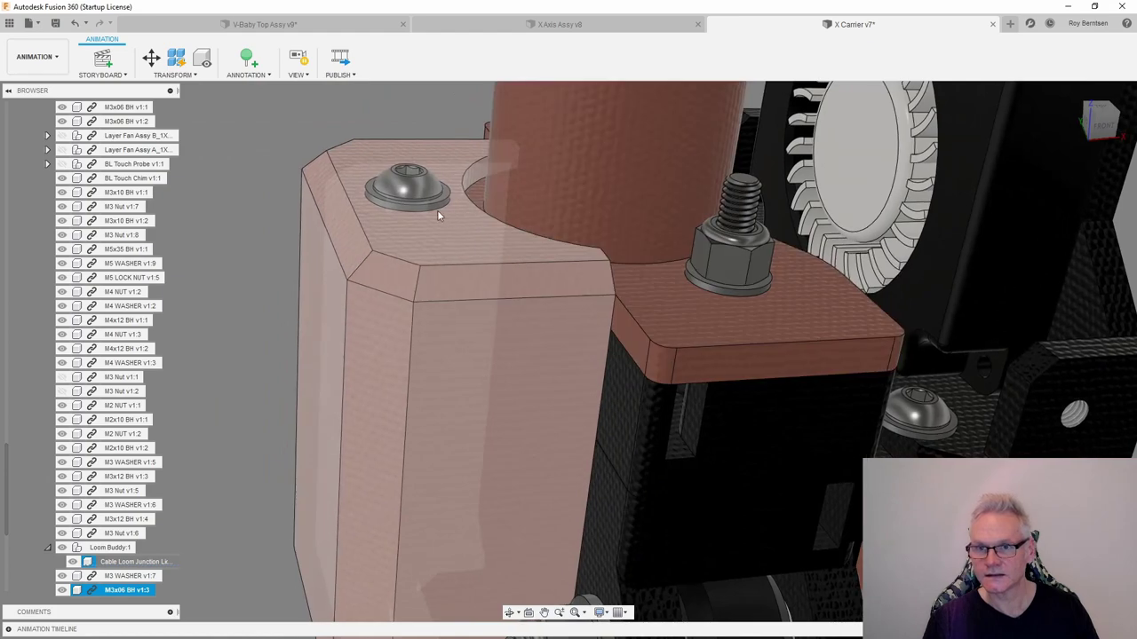
pyautogui.click(420, 192)
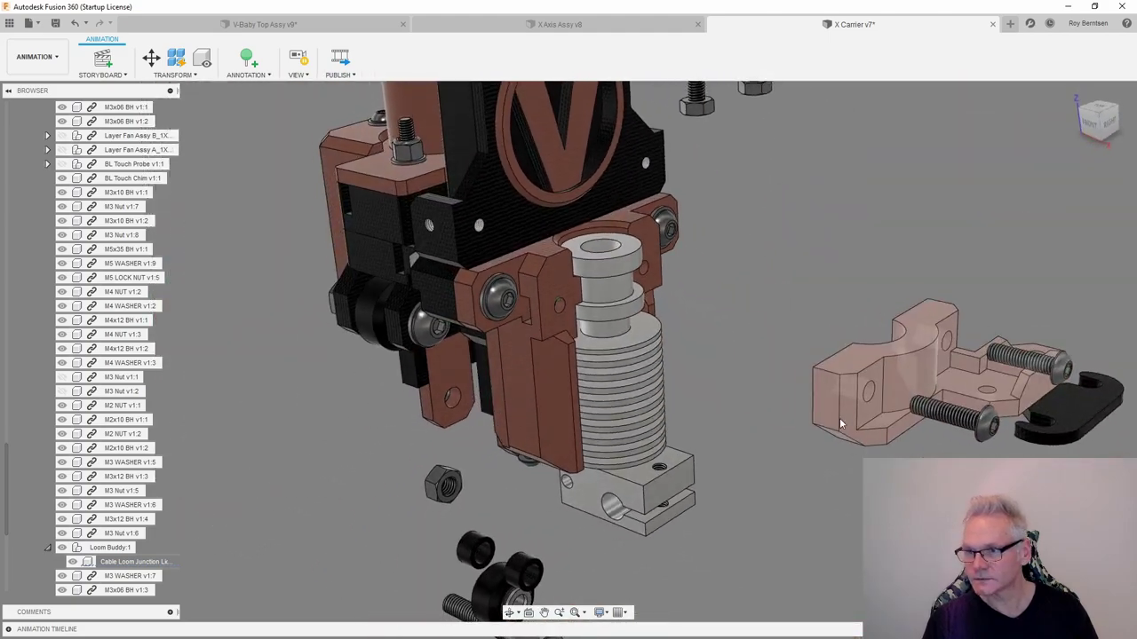
# Restore the front hotend clamp and its two M3x12 screws to their home positions around the hotend
pyautogui.click(850, 493)
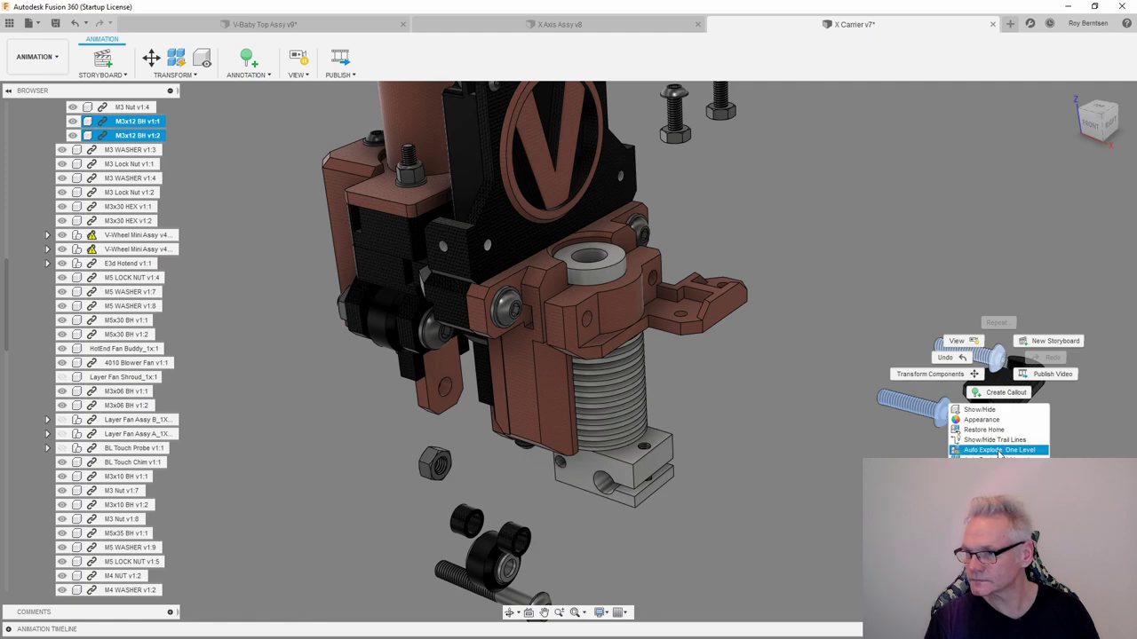
pyautogui.press('Escape')
pyautogui.scroll(1, 533, 355)
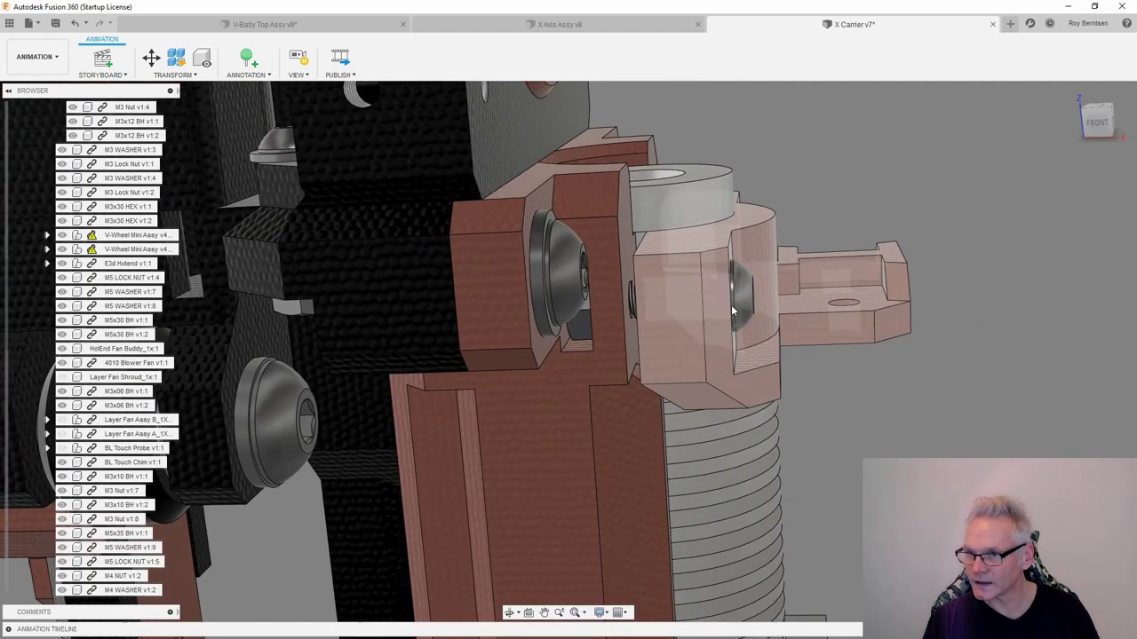
pyautogui.click(743, 305)
pyautogui.scroll(2, 799, 310)
# Show the BL Touch Probe and place it with the BL Touch Chim under the clamp bracket, then inspect the chim
pyautogui.scroll(4, 885, 315)
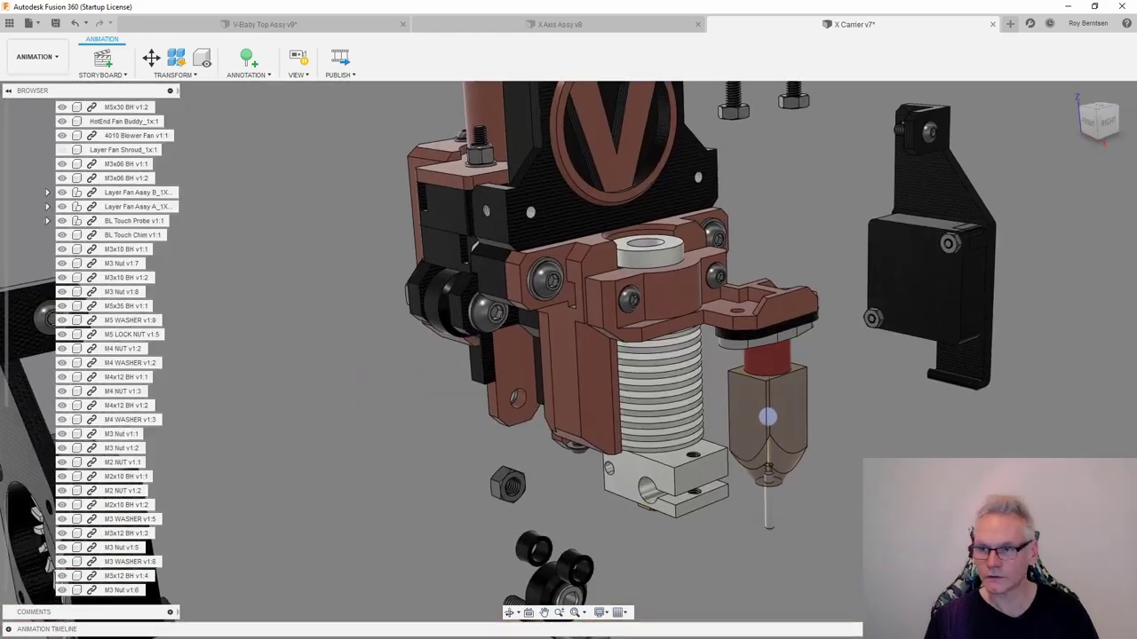
pyautogui.keyDown('shift'); pyautogui.moveTo(923, 489); pyautogui.dragTo(871, 361, button='middle'); pyautogui.keyUp('shift')
pyautogui.scroll(1, 870, 362)
pyautogui.scroll(2, 888, 361)
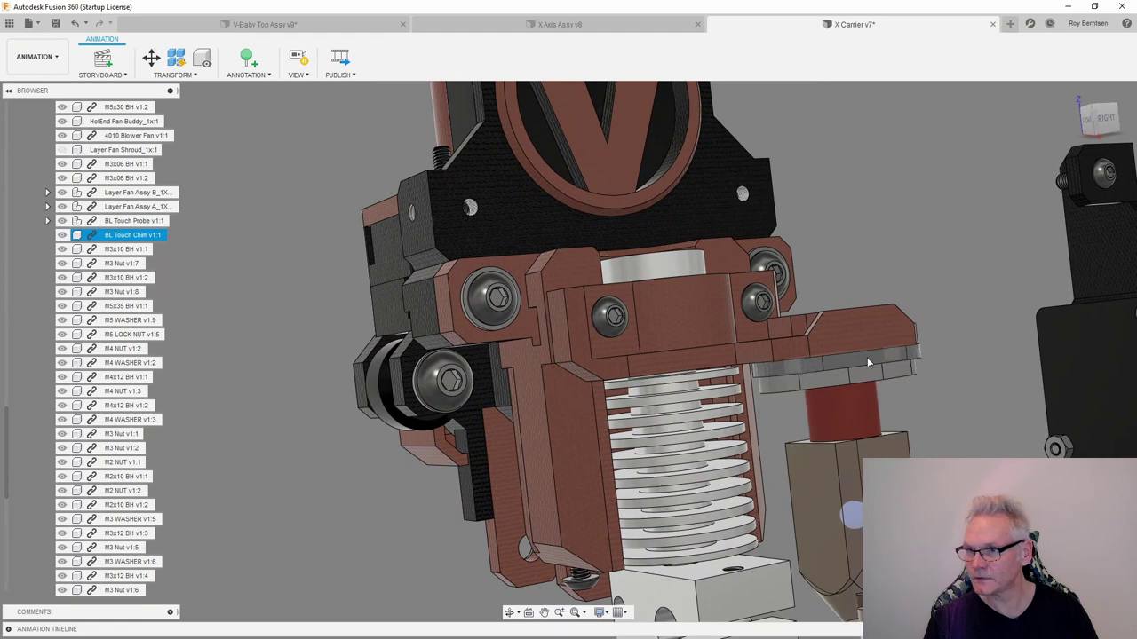
pyautogui.scroll(-4, 867, 357)
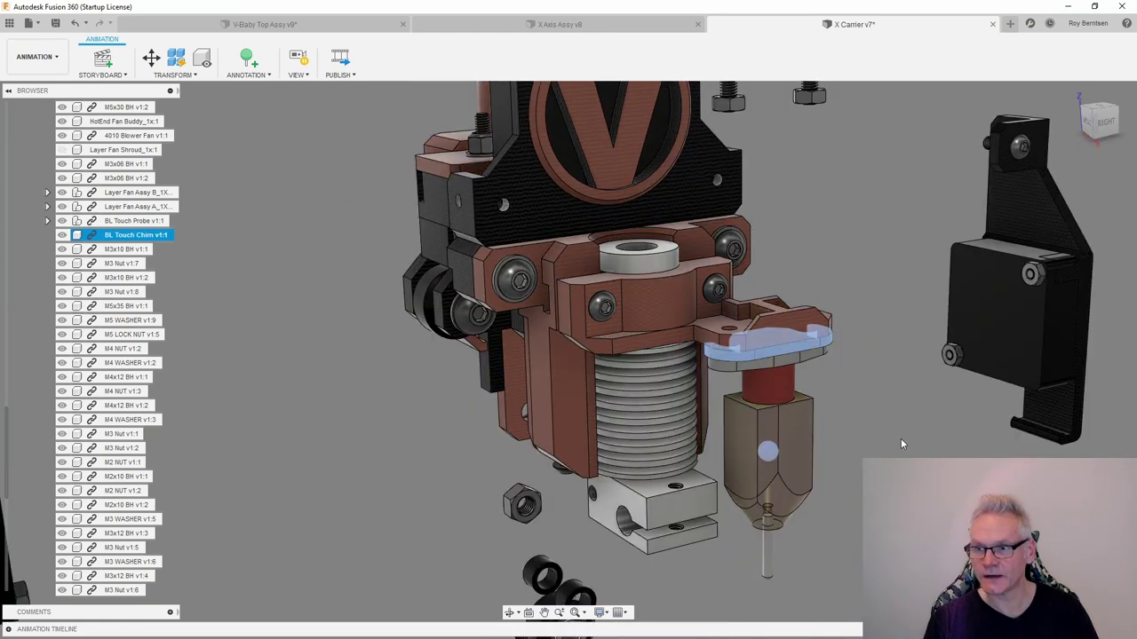
# Restore the two M3x10 screws and M3 nuts that fasten the BL Touch probe and inspect them from the side
pyautogui.scroll(3, 885, 383)
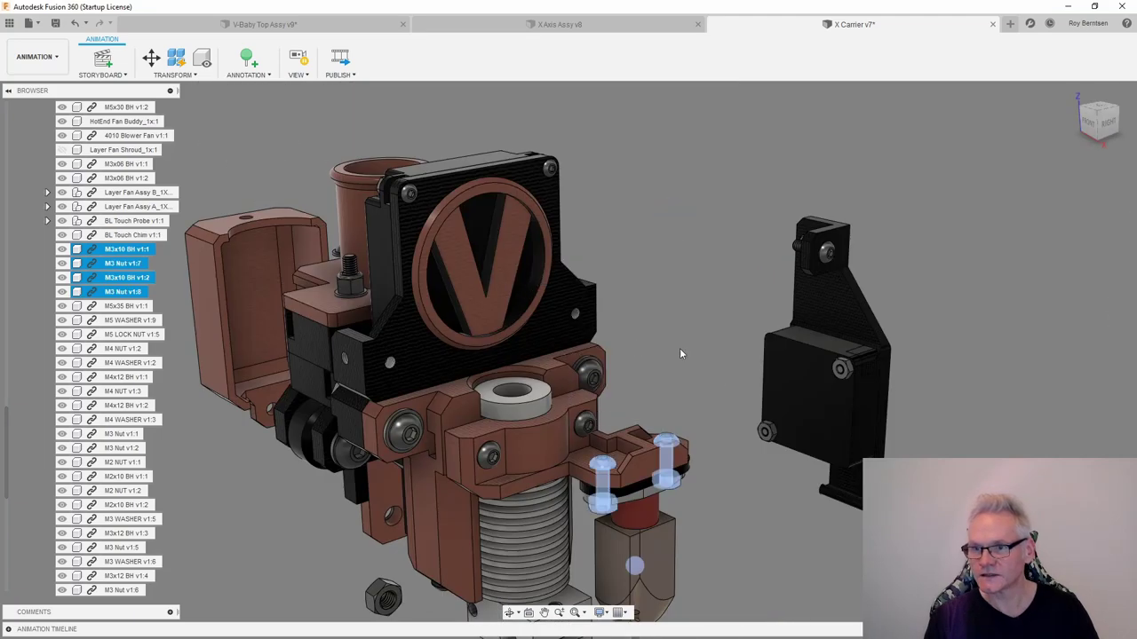
pyautogui.scroll(5, 794, 449)
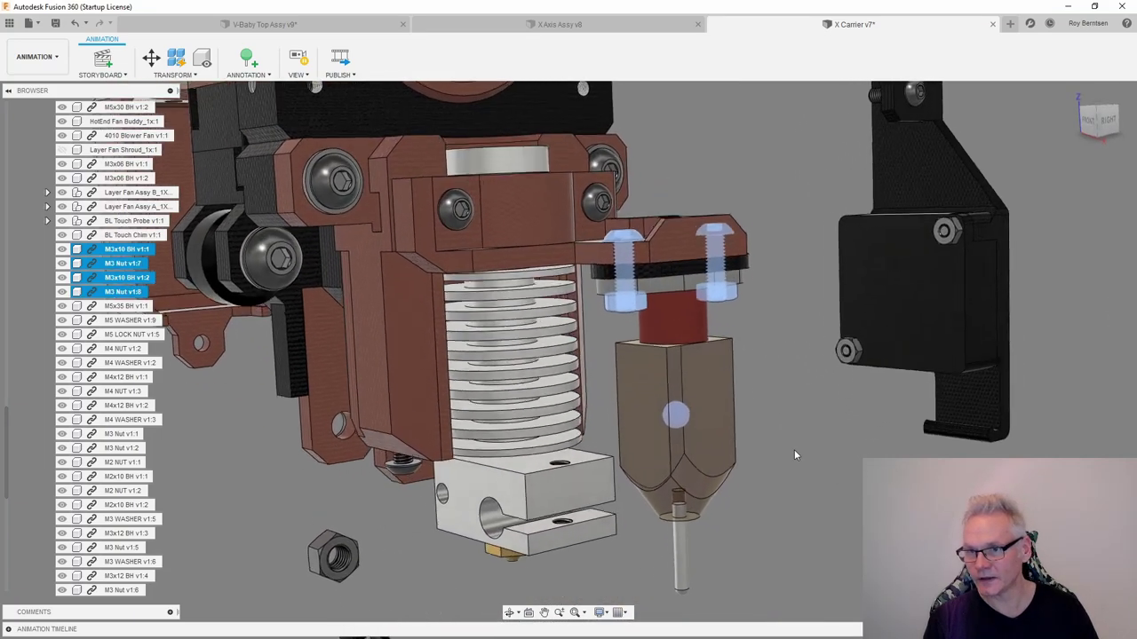
pyautogui.keyDown('shift'); pyautogui.moveTo(794, 449); pyautogui.dragTo(830, 437, button='middle'); pyautogui.keyUp('shift')
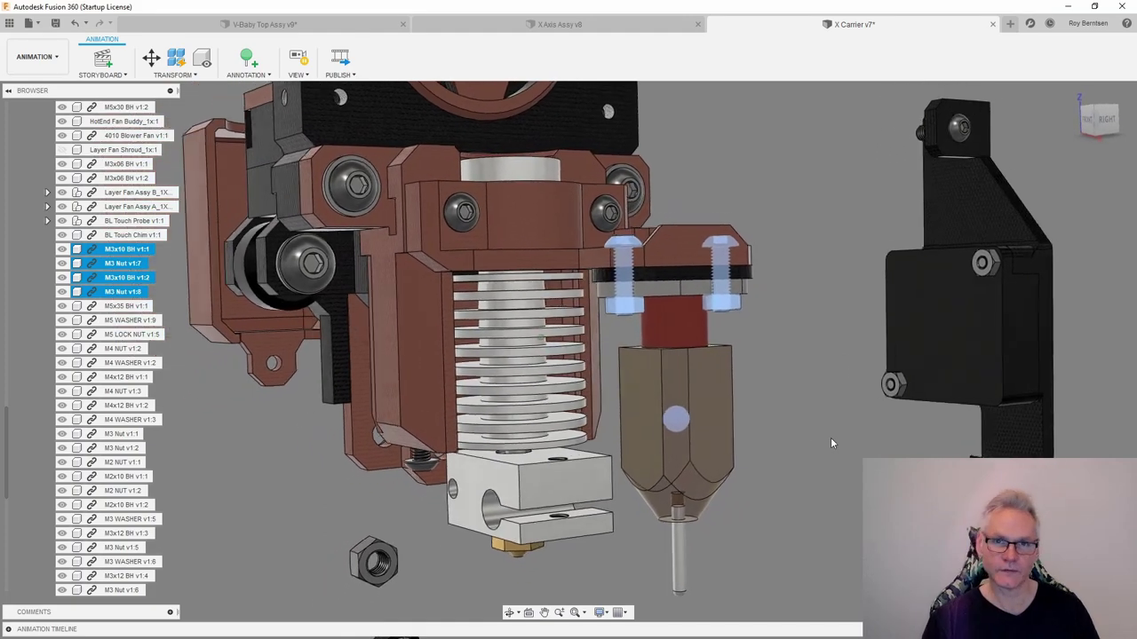
pyautogui.click(853, 434)
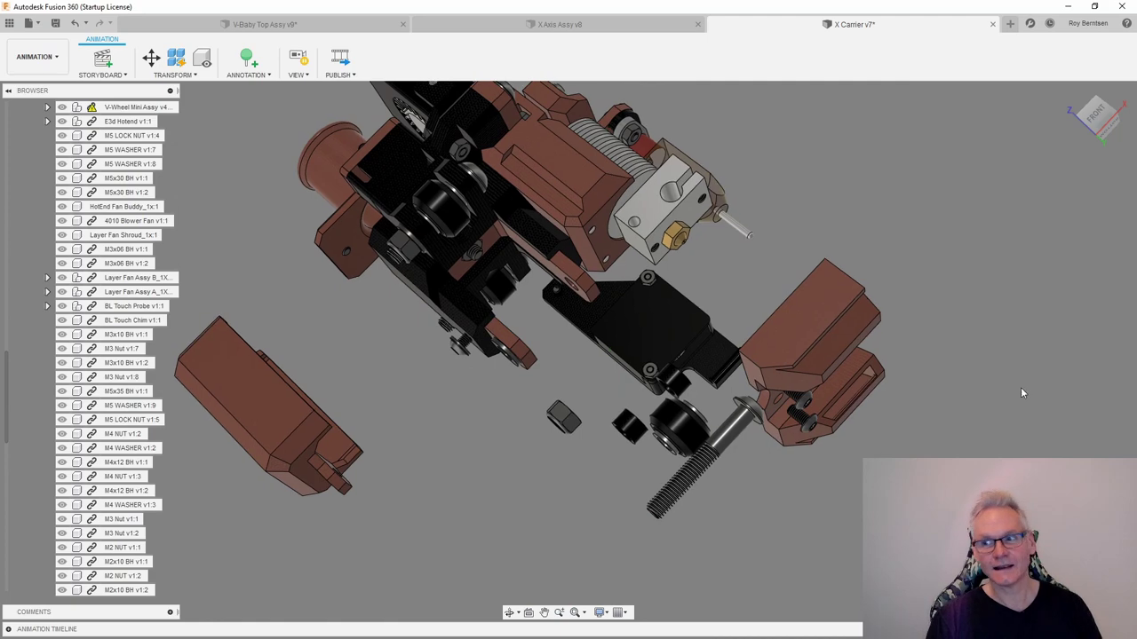
# Restore the Layer Fan Shroud to its home position around the hotend's heater block and inspect it from below
pyautogui.click(868, 344)
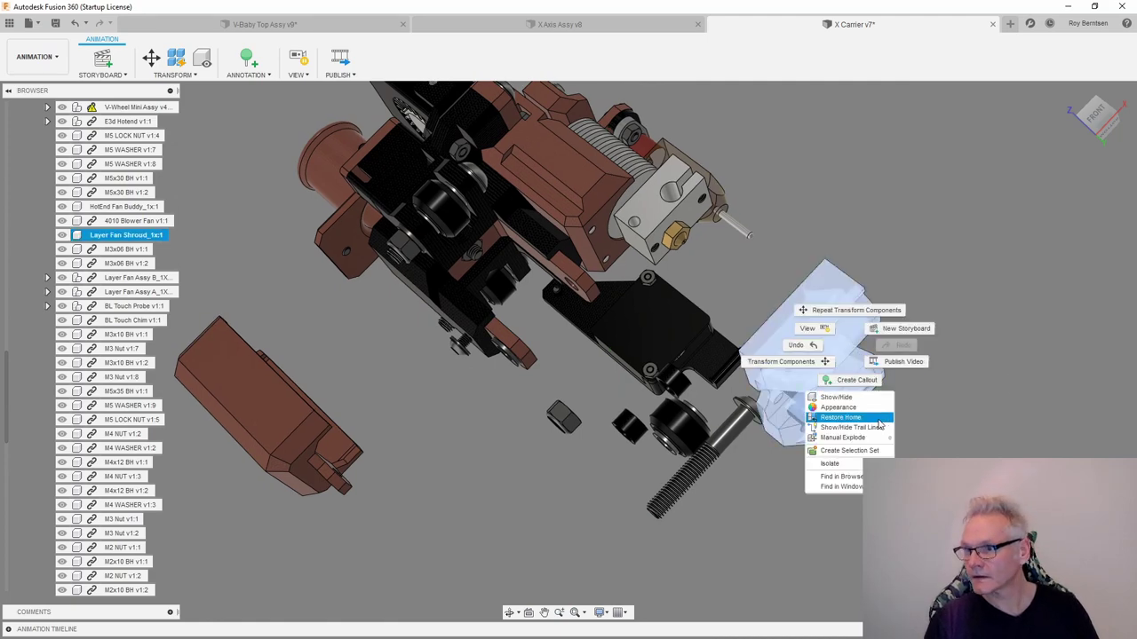
pyautogui.click(978, 419)
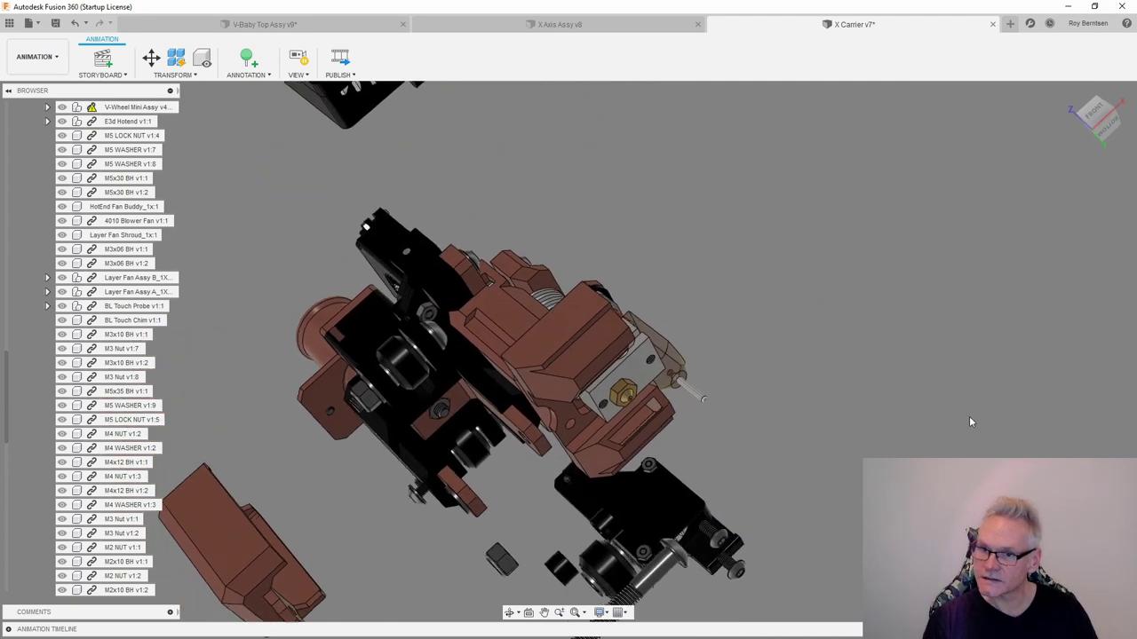
pyautogui.keyDown('shift'); pyautogui.moveTo(969, 418); pyautogui.dragTo(964, 428, button='middle'); pyautogui.keyUp('shift')
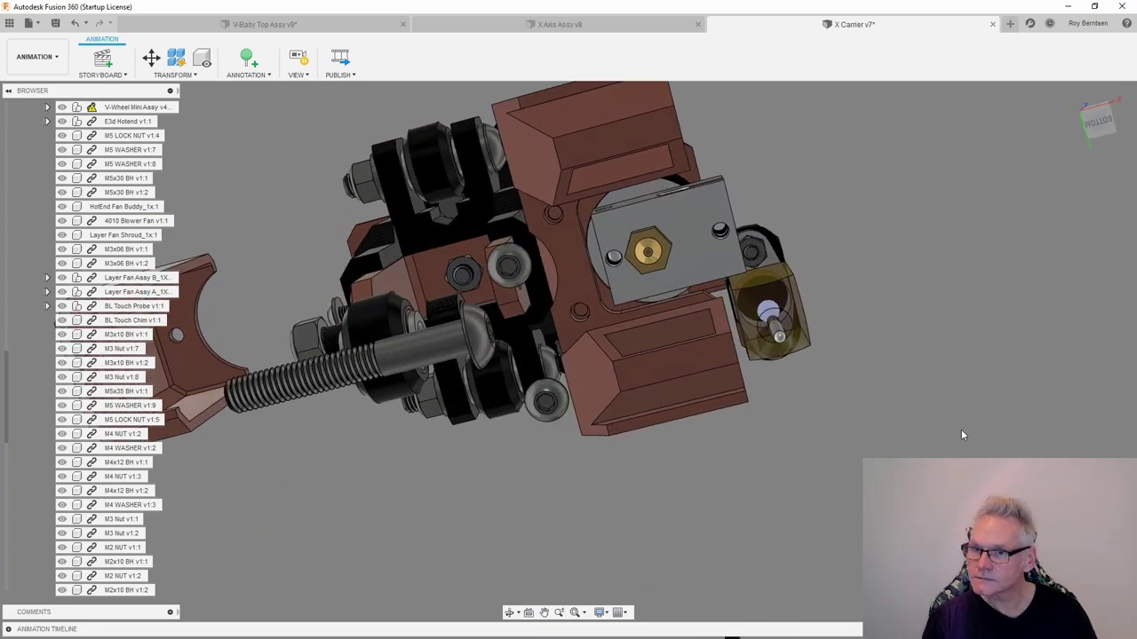
# Restore the two M3x06 button-head screws to their home positions in the layer fan shroud and inspect them from below
pyautogui.scroll(-5, 979, 441)
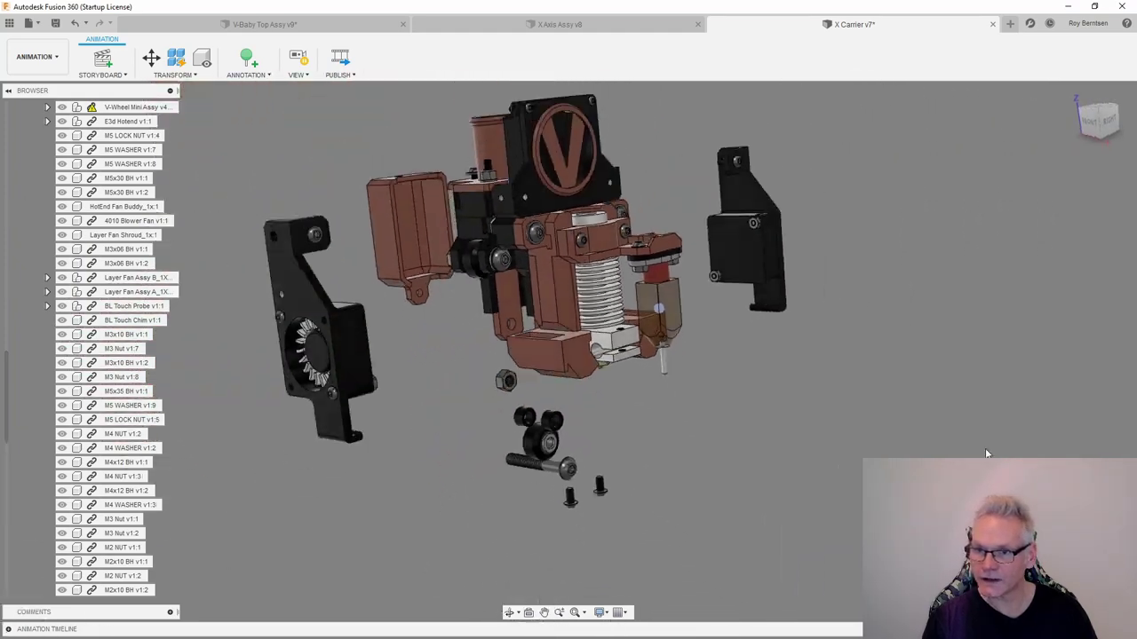
pyautogui.scroll(2, 748, 568)
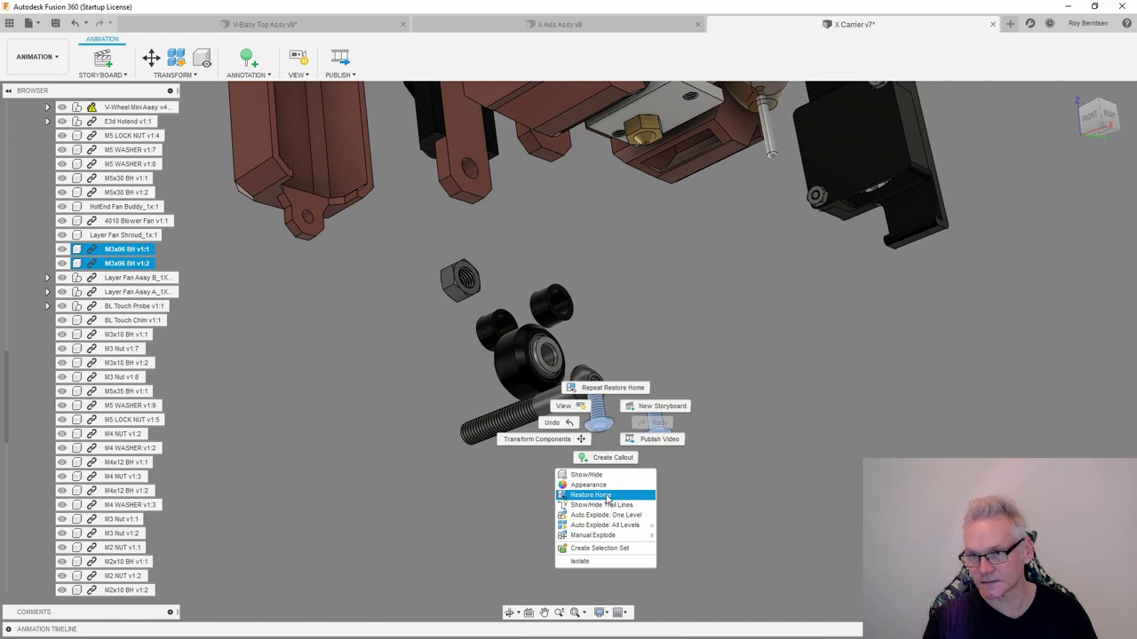
pyautogui.click(803, 472)
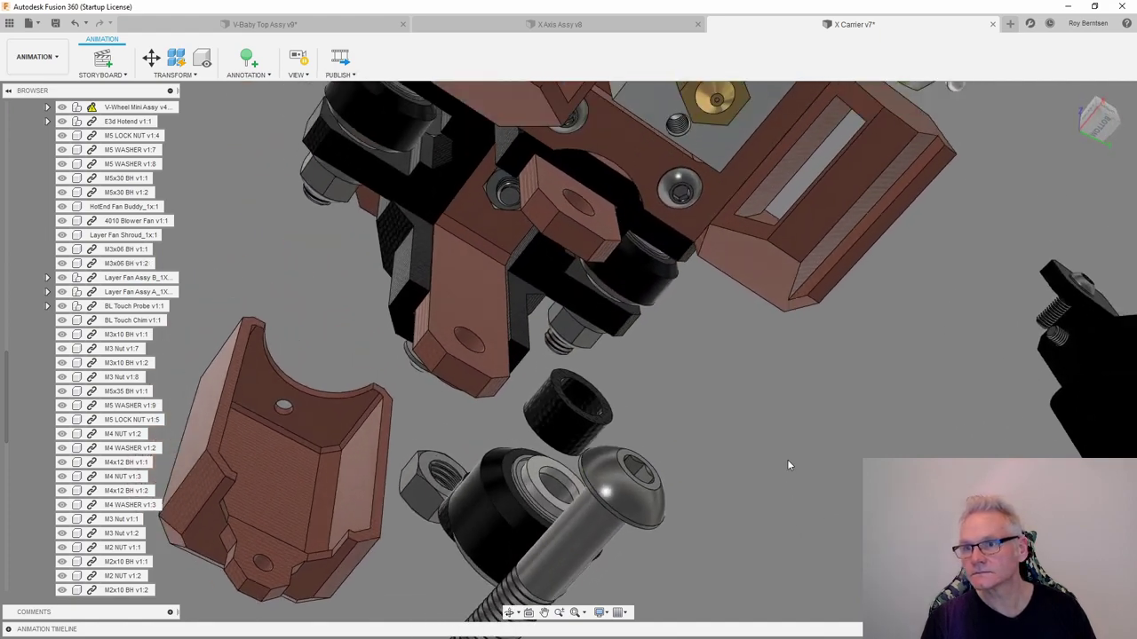
# Restore Layer Fan Assy A and Layer Fan Assy B to their home positions on both sides of the carrier
pyautogui.click(666, 289)
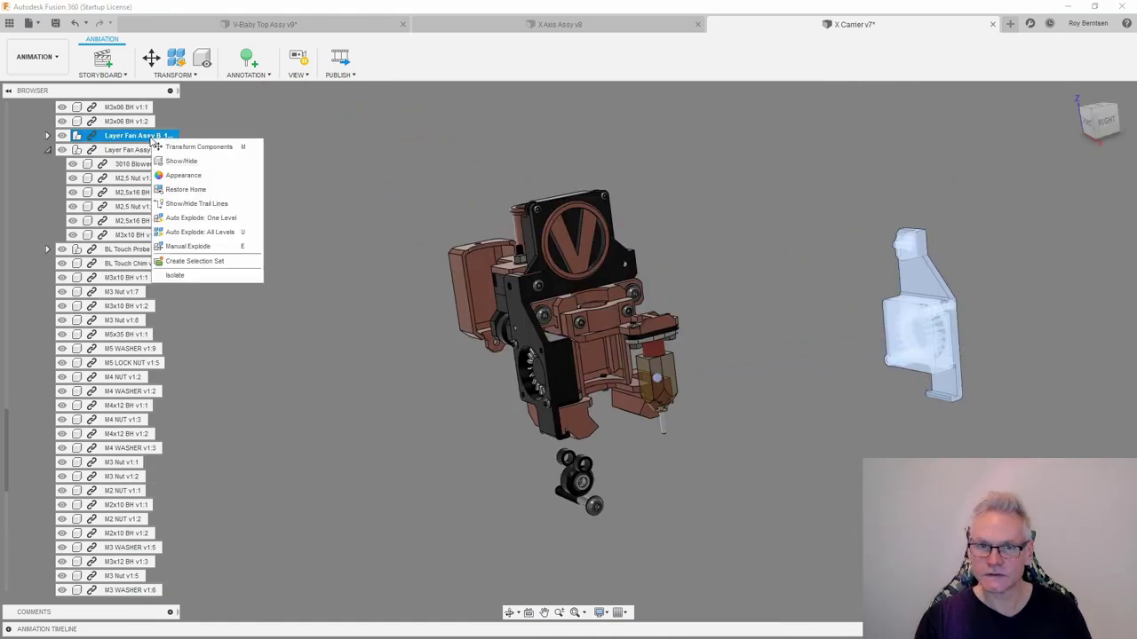
pyautogui.click(181, 187)
pyautogui.click(891, 383)
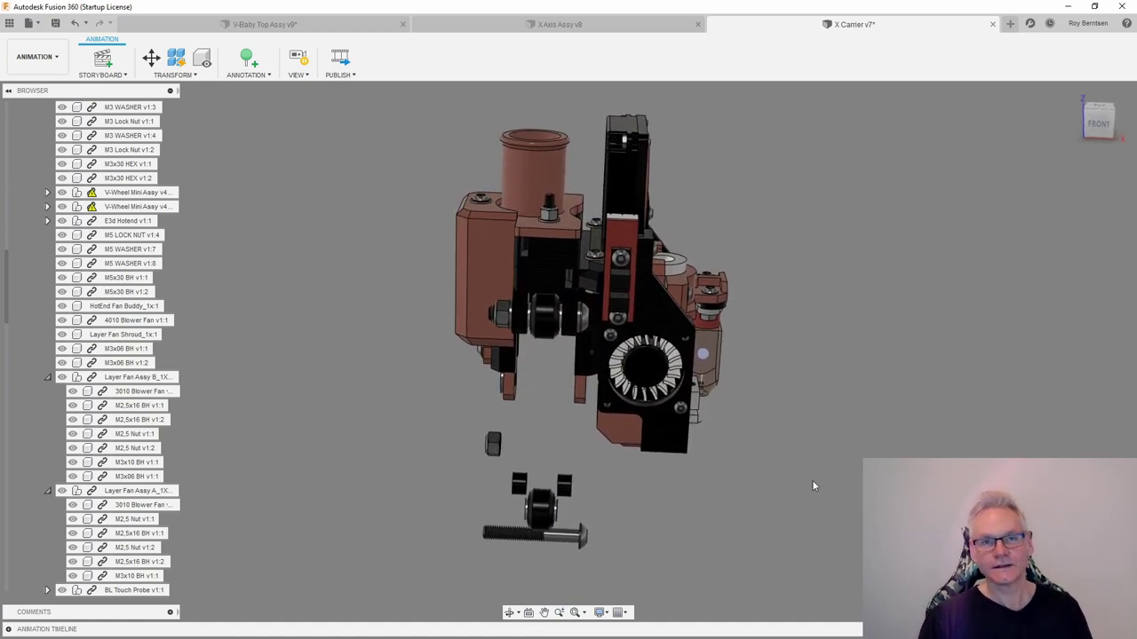
# Switch to the X Axis Assy v8 document and inspect the lower V-wheel, its spacers and its bolt beneath the V-slot rail
pyautogui.click(617, 27)
pyautogui.keyDown('shift'); pyautogui.moveTo(924, 273); pyautogui.dragTo(999, 380, button='middle'); pyautogui.keyUp('shift')
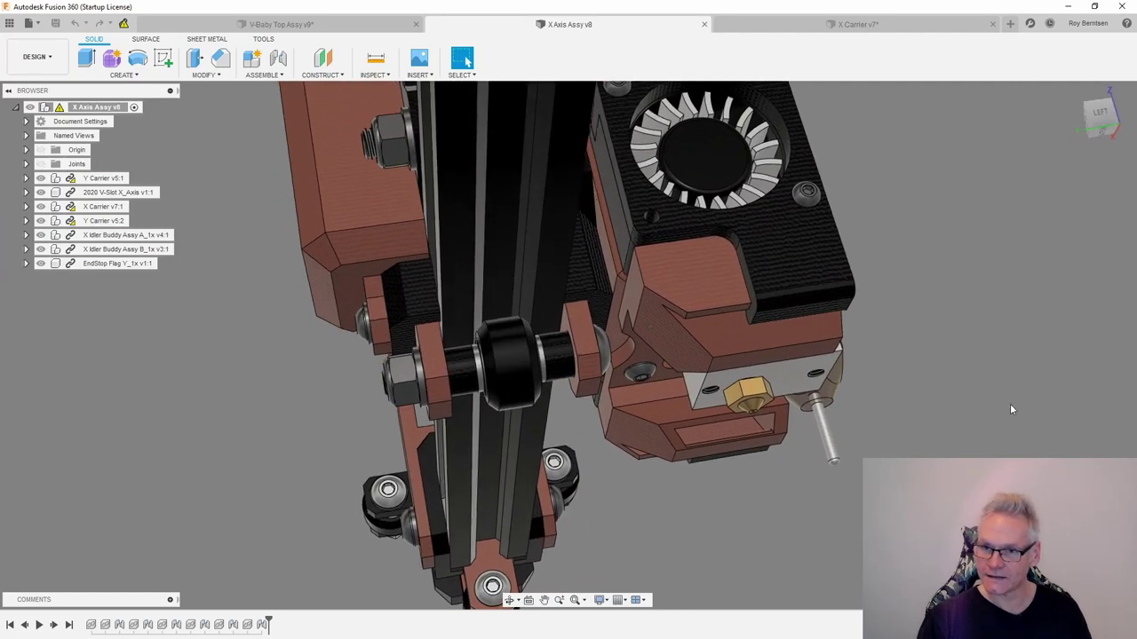
pyautogui.keyDown('shift'); pyautogui.moveTo(621, 371); pyautogui.dragTo(569, 343, button='middle'); pyautogui.keyUp('shift')
pyautogui.click(568, 343)
pyautogui.keyDown('shift'); pyautogui.moveTo(438, 359); pyautogui.dragTo(373, 342, button='middle'); pyautogui.keyUp('shift')
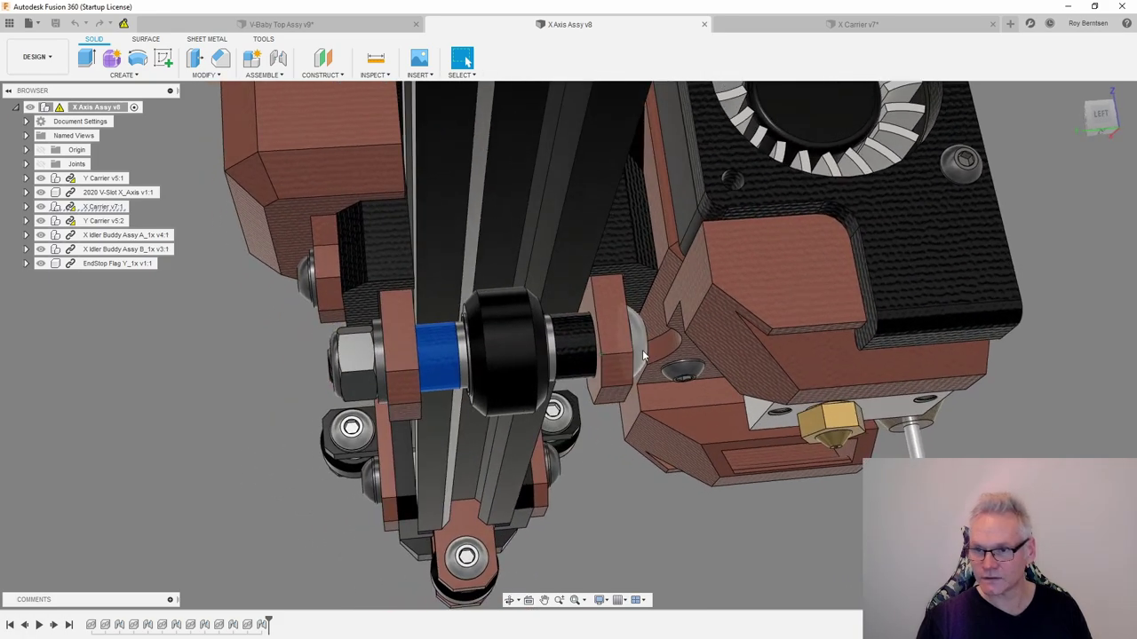
pyautogui.click(644, 361)
pyautogui.keyDown('shift'); pyautogui.moveTo(931, 440); pyautogui.dragTo(1028, 369, button='middle'); pyautogui.keyUp('shift')
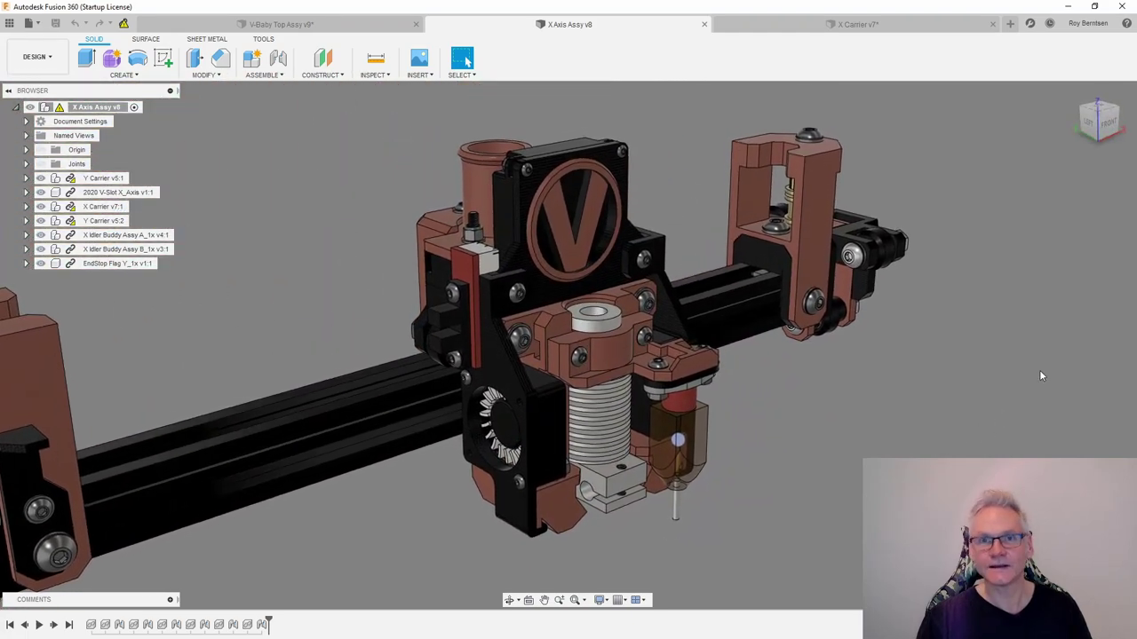
# Examine the carrier mounted on the X axis from the front and slightly below, and return to the home view
pyautogui.click(1073, 90)
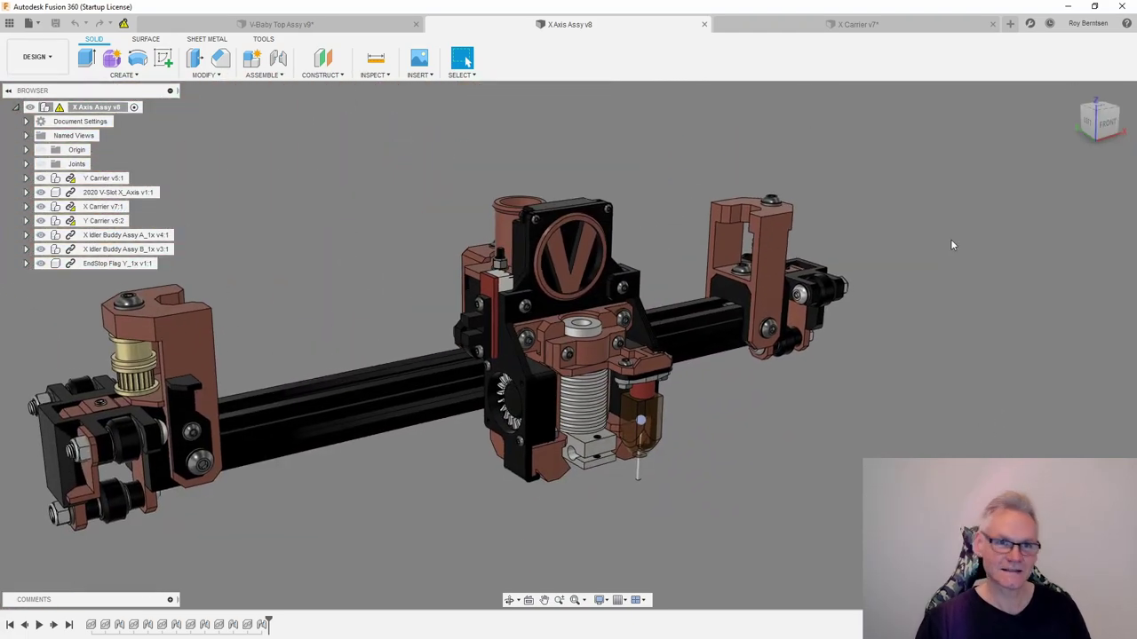
pyautogui.scroll(3, 950, 239)
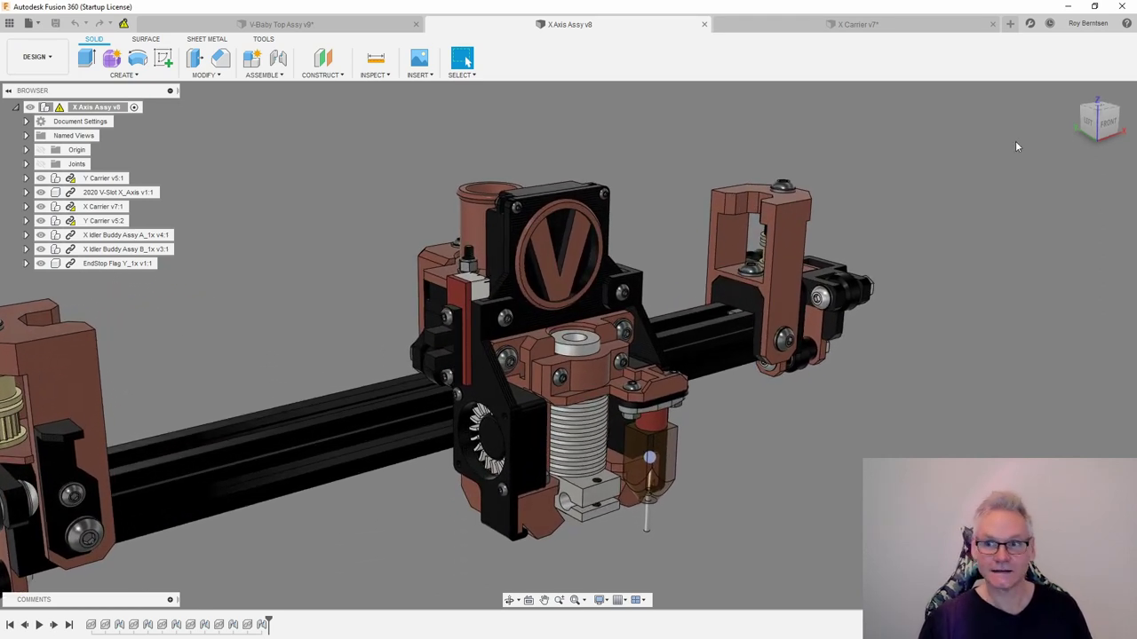
pyautogui.keyDown('shift'); pyautogui.moveTo(1017, 147); pyautogui.dragTo(857, 267, button='middle'); pyautogui.keyUp('shift')
pyautogui.keyDown('shift'); pyautogui.moveTo(668, 635); pyautogui.dragTo(645, 558, button='middle'); pyautogui.keyUp('shift')
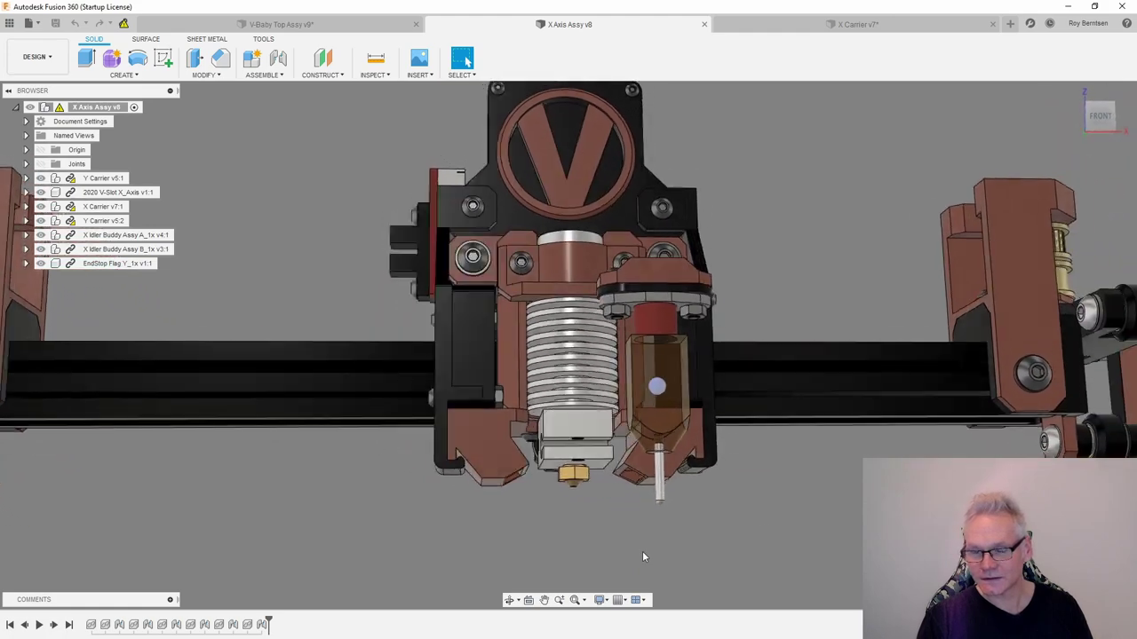
pyautogui.click(1072, 93)
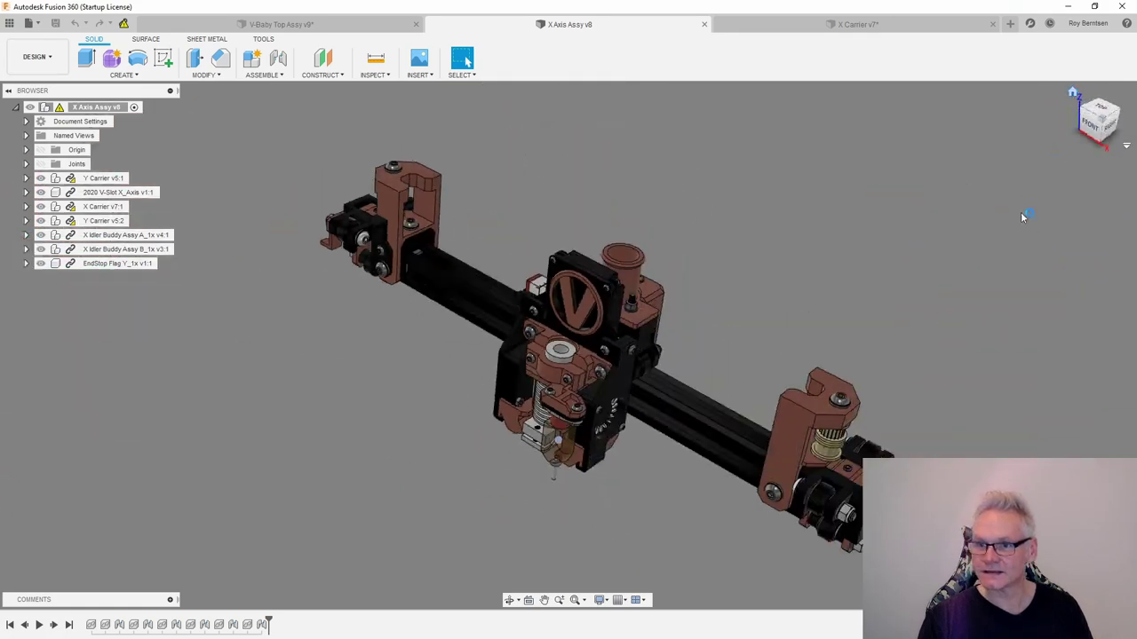